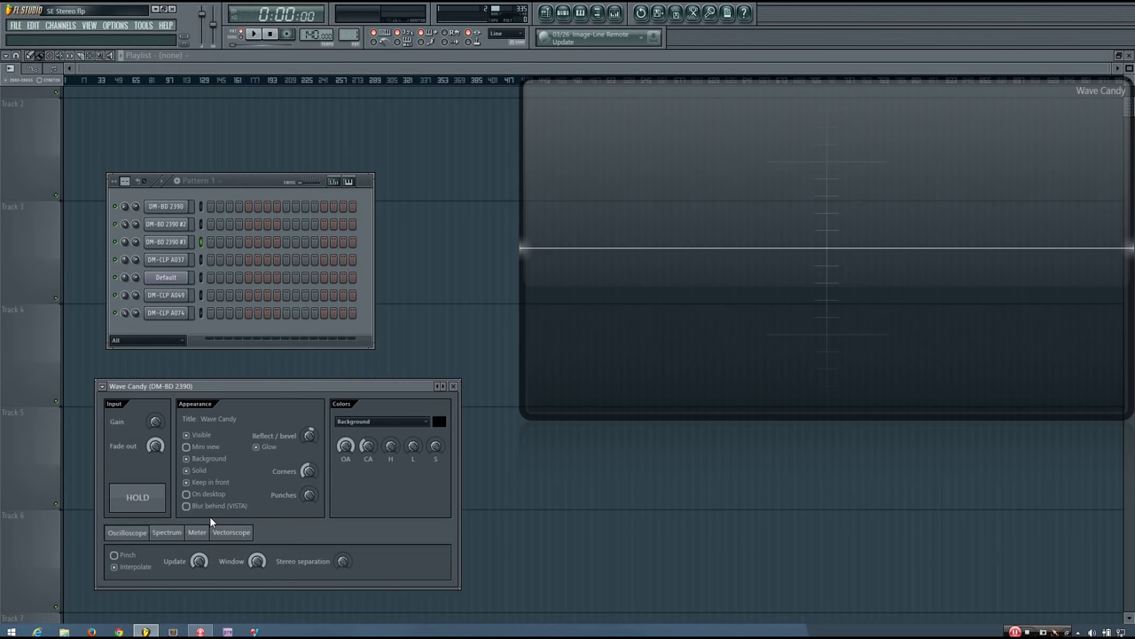
Raise Wave Candy's stereo separation to maximum to split the oscilloscope into L and R traces, sounding the selected kick channel
{"action": "key", "text": "q"}
{"action": "key", "text": "q"}
{"action": "left_click_drag", "start_coordinate": [342, 561], "coordinate": [343, 525]}
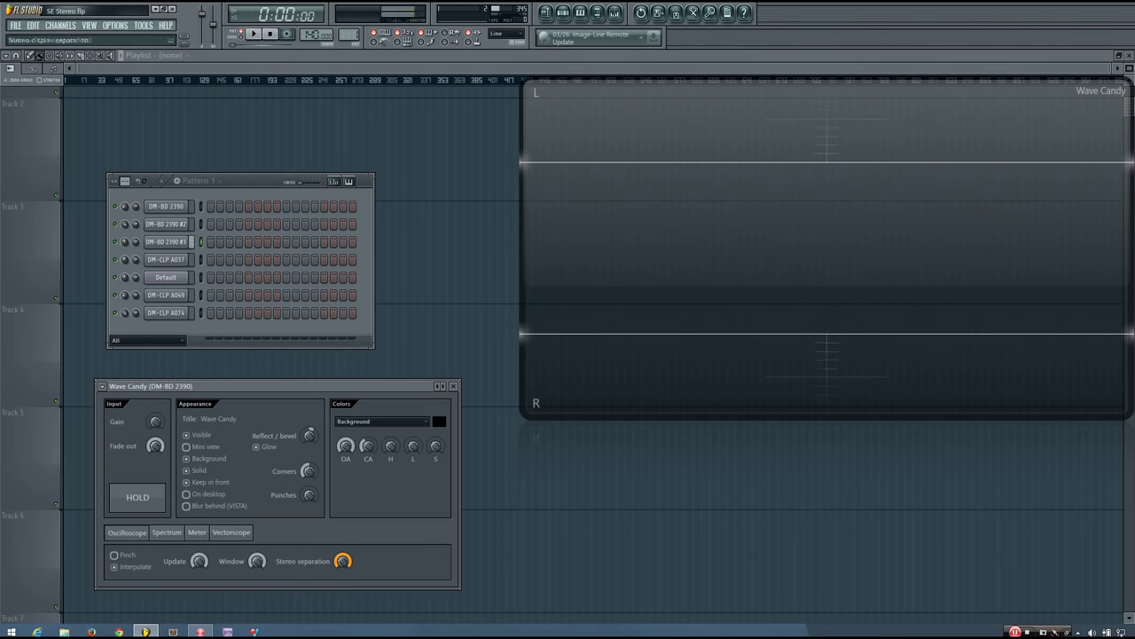
{"action": "key", "text": "q"}
{"action": "key", "text": "q"}
Audition the DM-BD 2390 kick channels, finishing on DM-BD 2390 #3, and hold its waveform in the Wave Candy display
{"action": "left_click", "coordinate": [201, 205]}
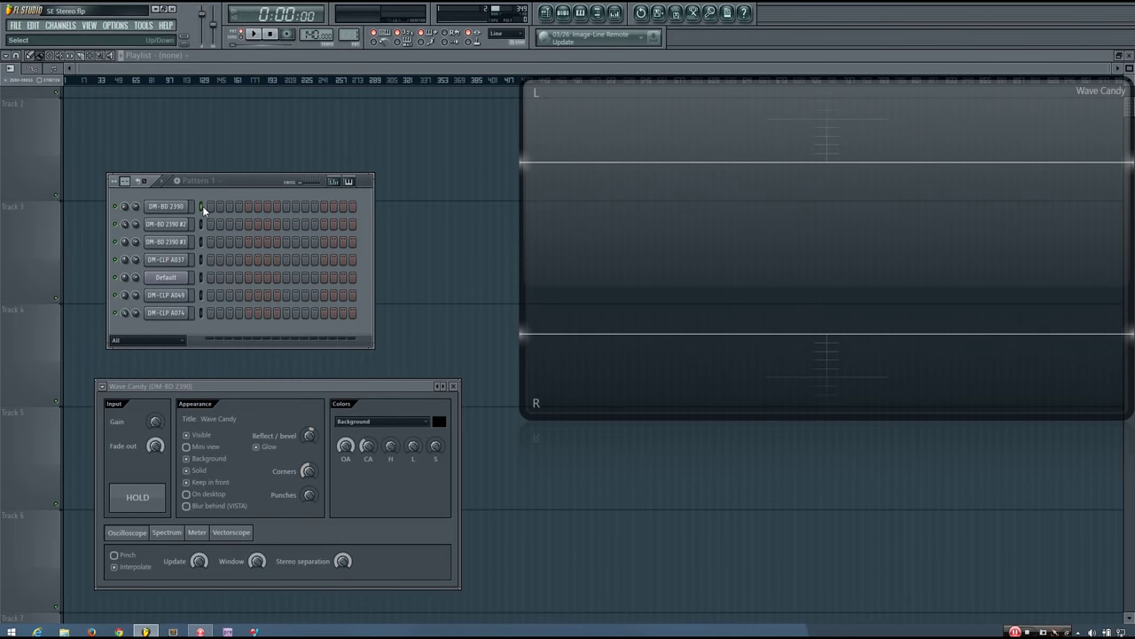
{"action": "key", "text": "z"}
{"action": "key", "text": "z"}
{"action": "key", "text": "Down"}
{"action": "key", "text": "q"}
{"action": "left_click", "coordinate": [139, 498]}
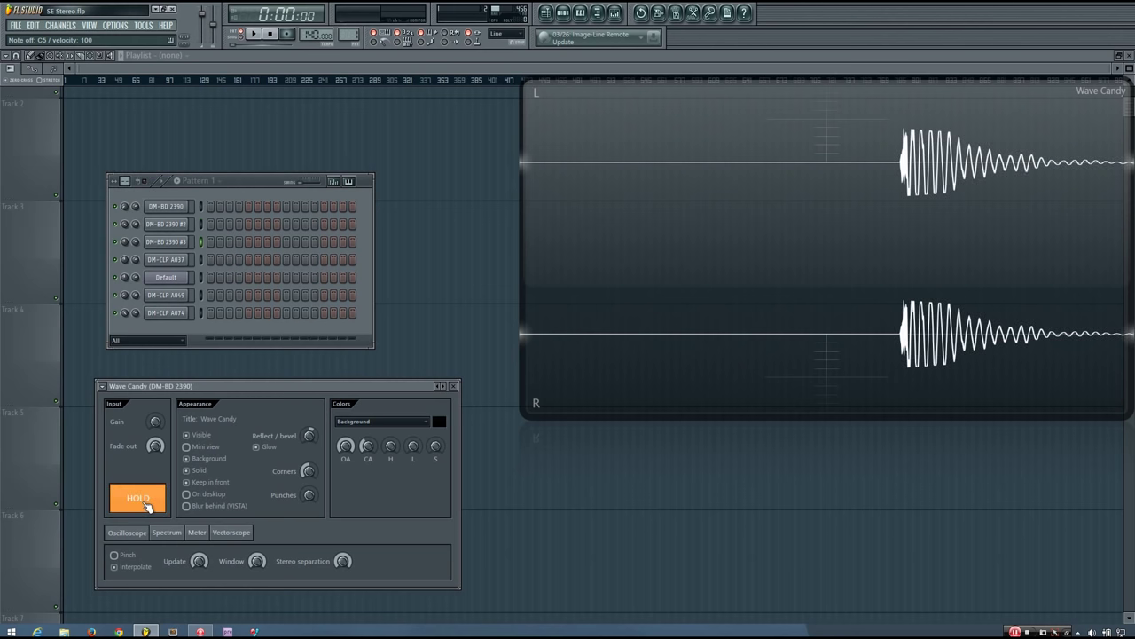
Compare the held kick waveforms by narrowing the stereo separation, restore it to maximum, and release the hold
{"action": "mouse_move", "coordinate": [342, 561]}
{"action": "left_mouse_down"}
{"action": "mouse_move", "coordinate": [342, 606]}
{"action": "mouse_move", "coordinate": [343, 584]}
{"action": "left_mouse_up"}
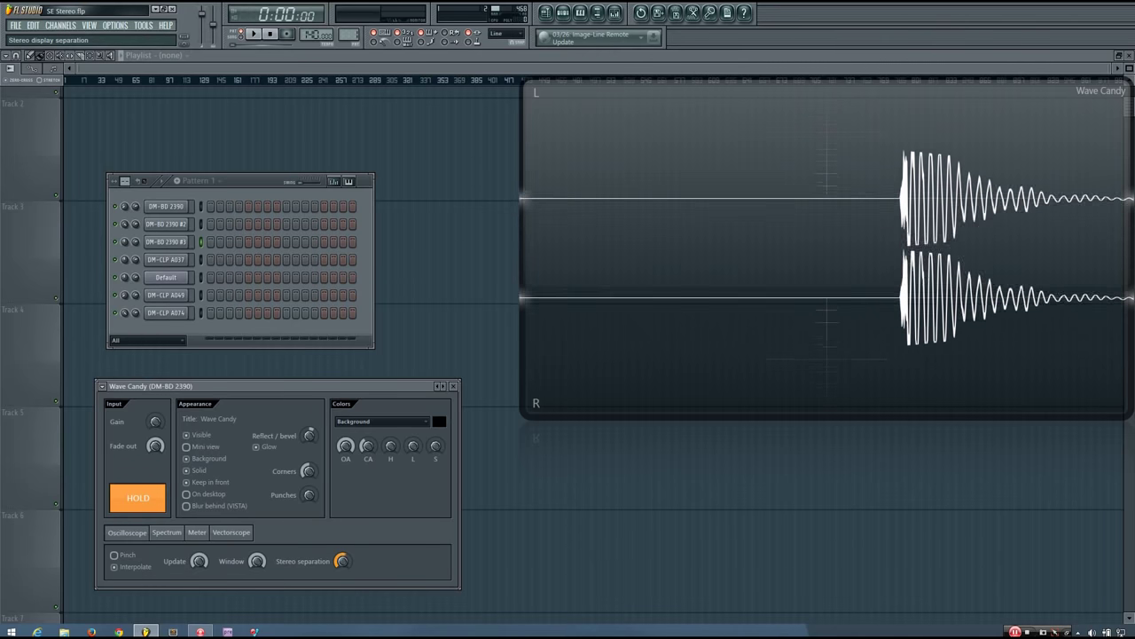
{"action": "left_click_drag", "start_coordinate": [342, 539], "coordinate": [343, 531]}
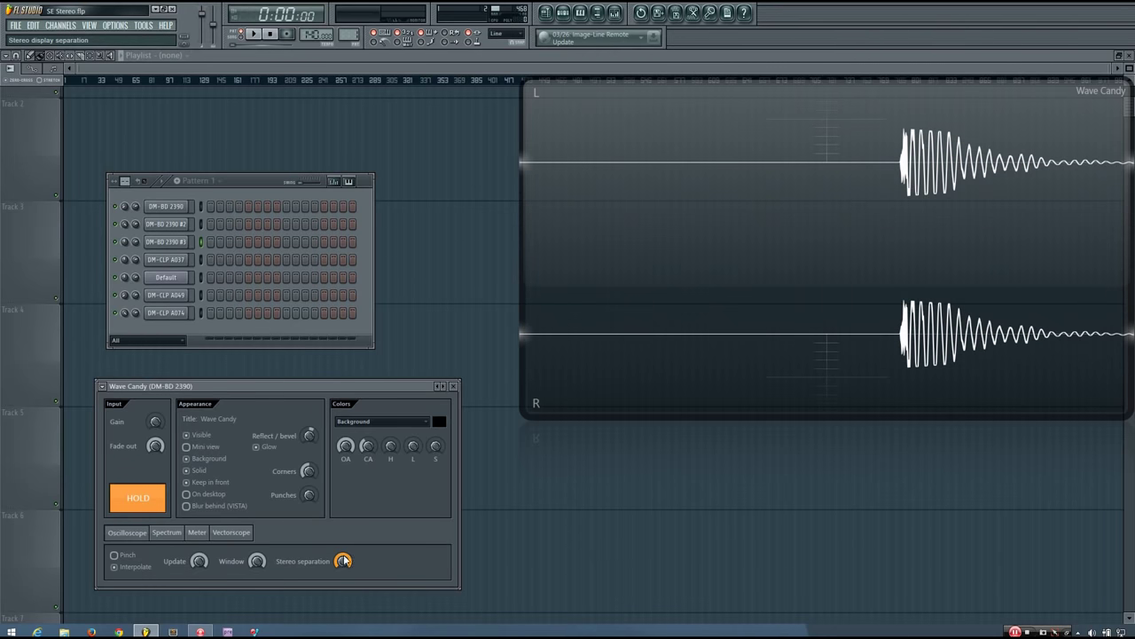
{"action": "left_click", "coordinate": [156, 494]}
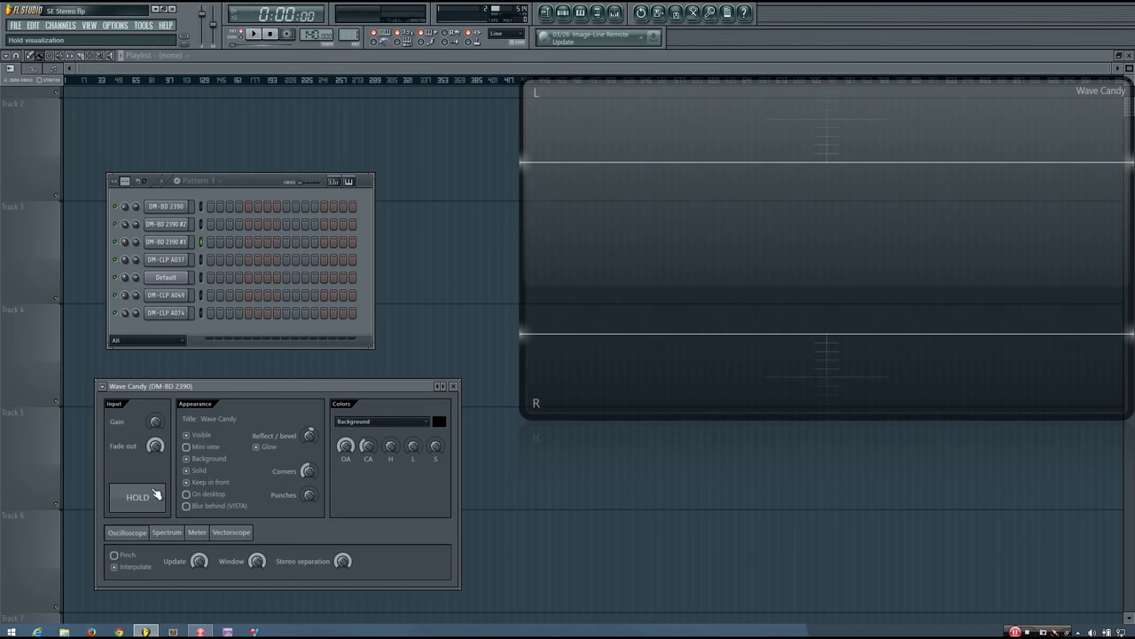
Clone the DM-CLP A037 clap channel, panning the original 100% left and the clone to the right
{"action": "left_click", "coordinate": [181, 261]}
{"action": "right_click", "coordinate": [180, 263]}
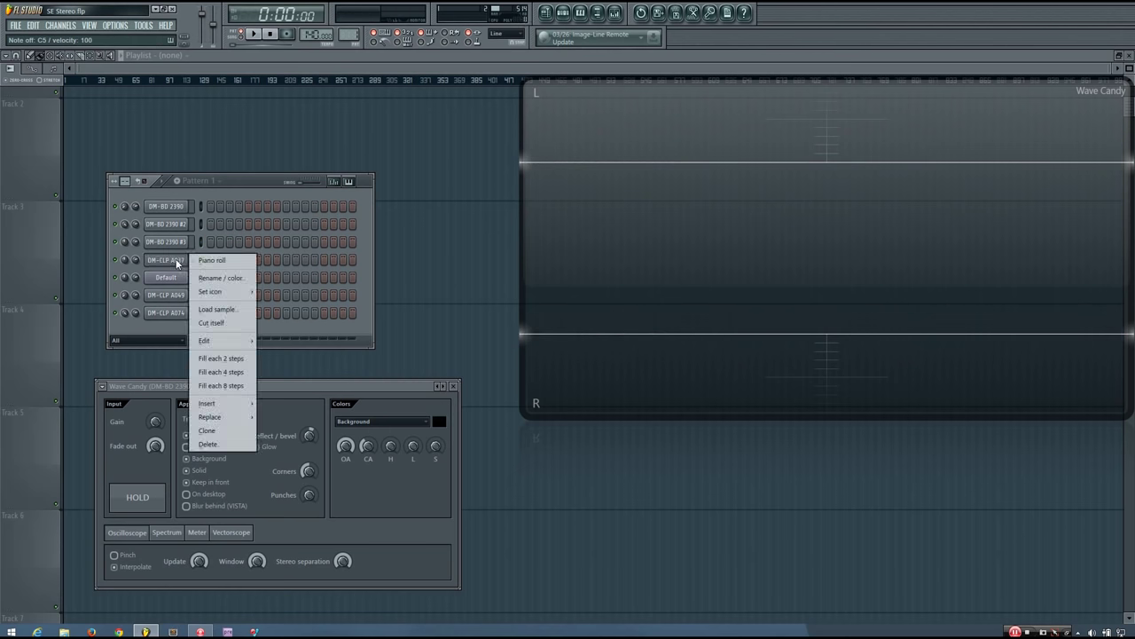
{"action": "left_click", "coordinate": [213, 410]}
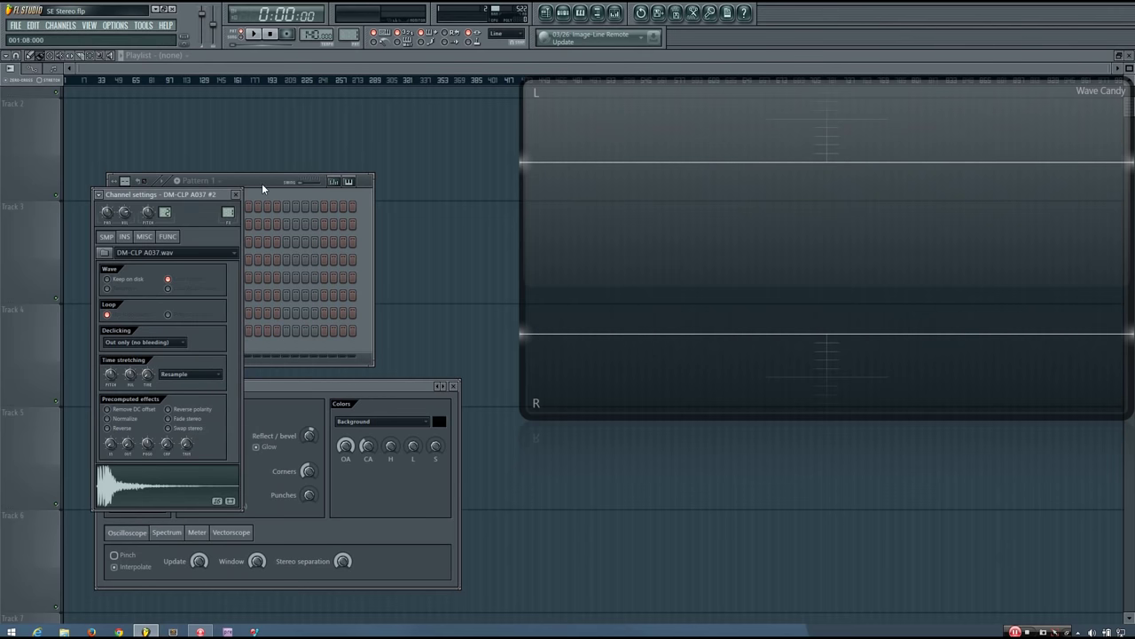
{"action": "left_click_drag", "start_coordinate": [261, 182], "coordinate": [379, 185]}
{"action": "left_click_drag", "start_coordinate": [242, 278], "coordinate": [245, 259]}
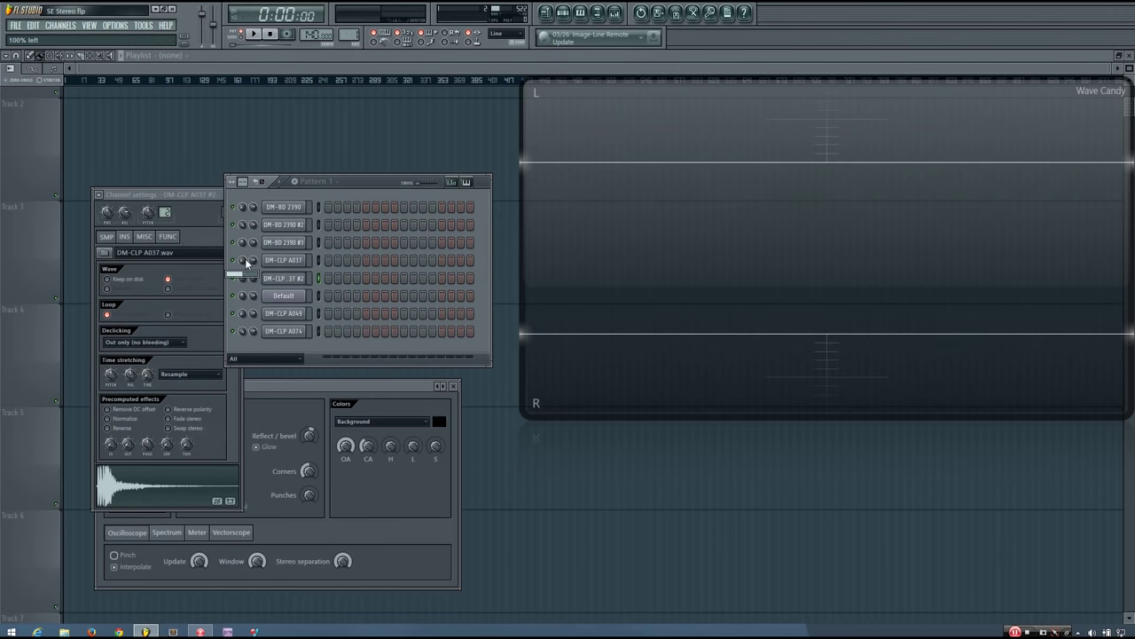
Audition the cloned clap, place a hit on step 3 of both DM-CLP A037 channels, and play the pattern
{"action": "key", "text": "q"}
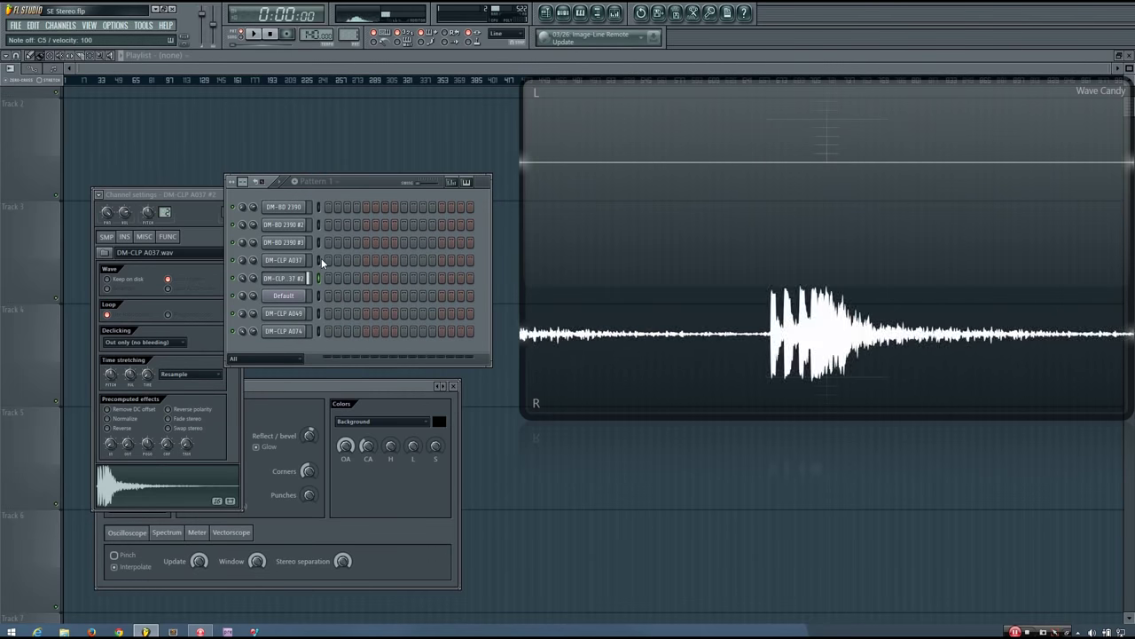
{"action": "left_click", "coordinate": [347, 260]}
{"action": "left_click", "coordinate": [347, 278]}
{"action": "key", "text": "space"}
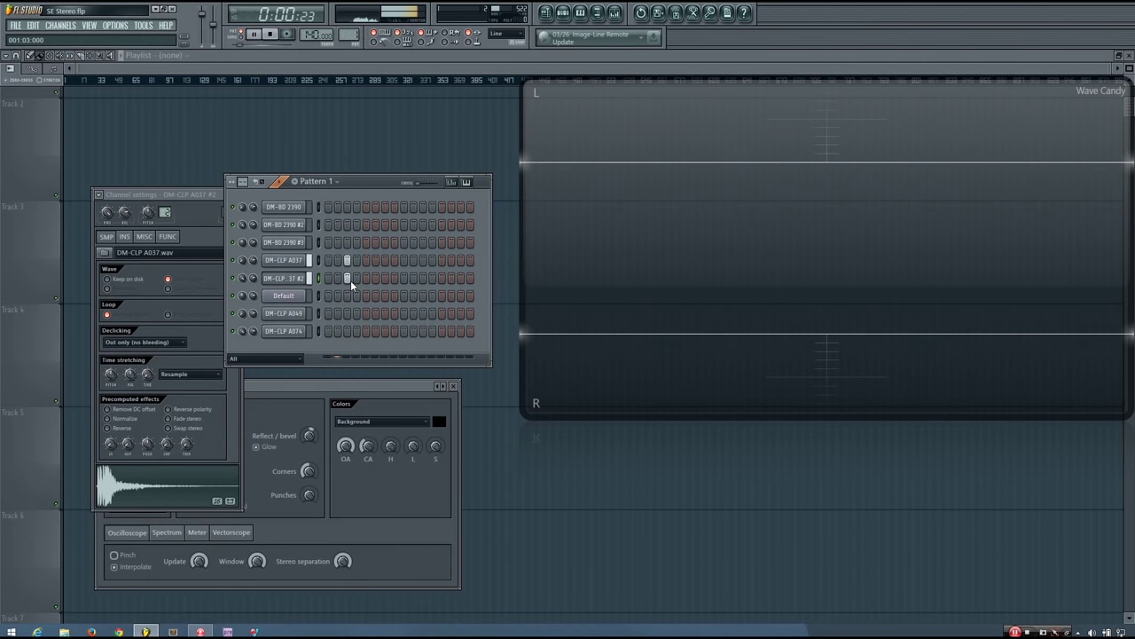
{"action": "key", "text": "space"}
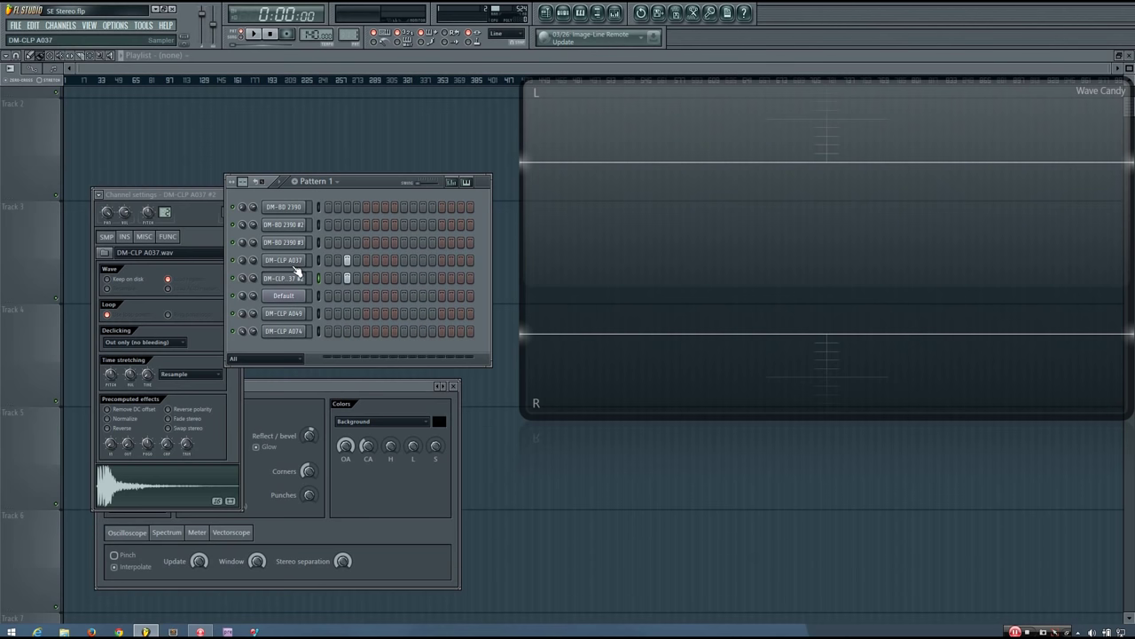
Open the Default Sytrus channel and play notes while varying the operator 1 and 2 output levels, returning them to 100%
{"action": "left_click", "coordinate": [295, 274]}
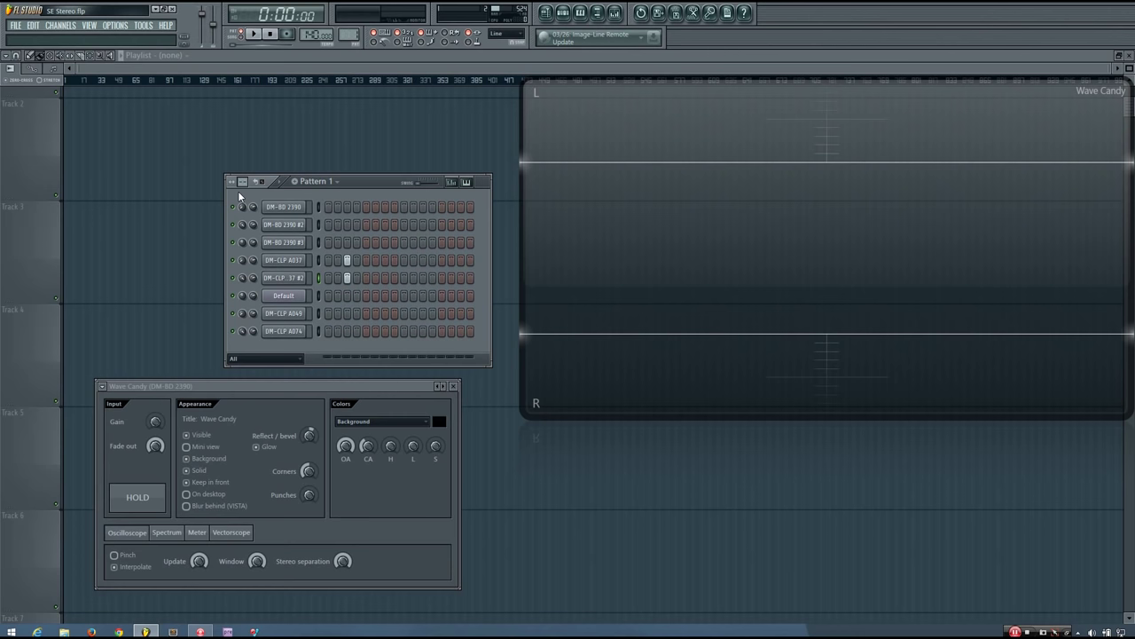
{"action": "left_click", "coordinate": [284, 295]}
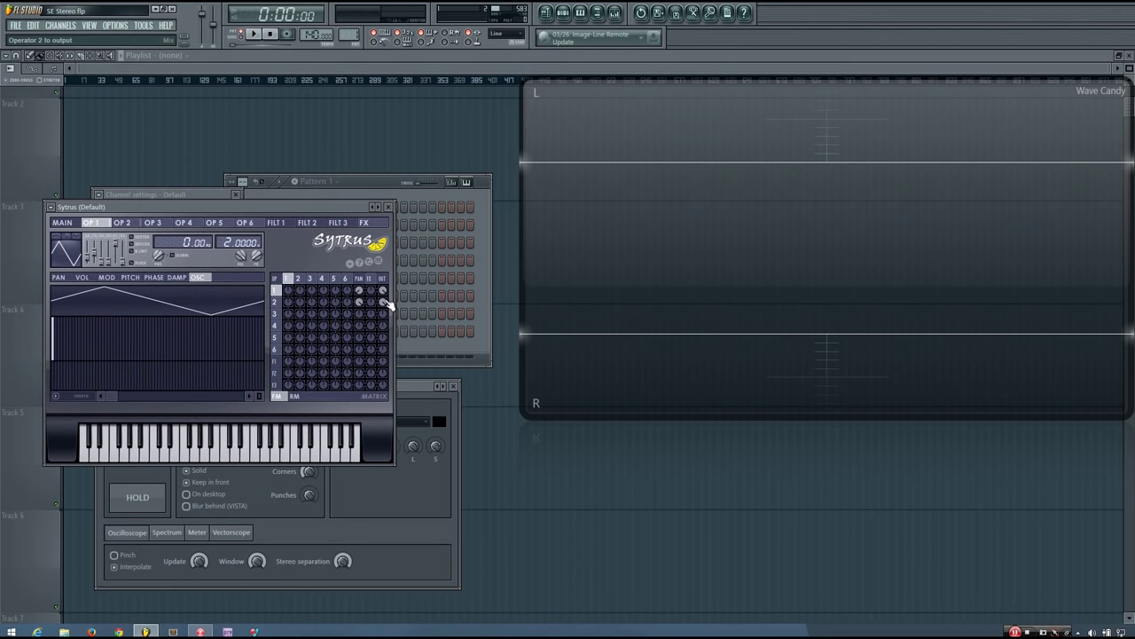
{"action": "key", "text": "q"}
{"action": "left_click_drag", "start_coordinate": [382, 302], "coordinate": [382, 335]}
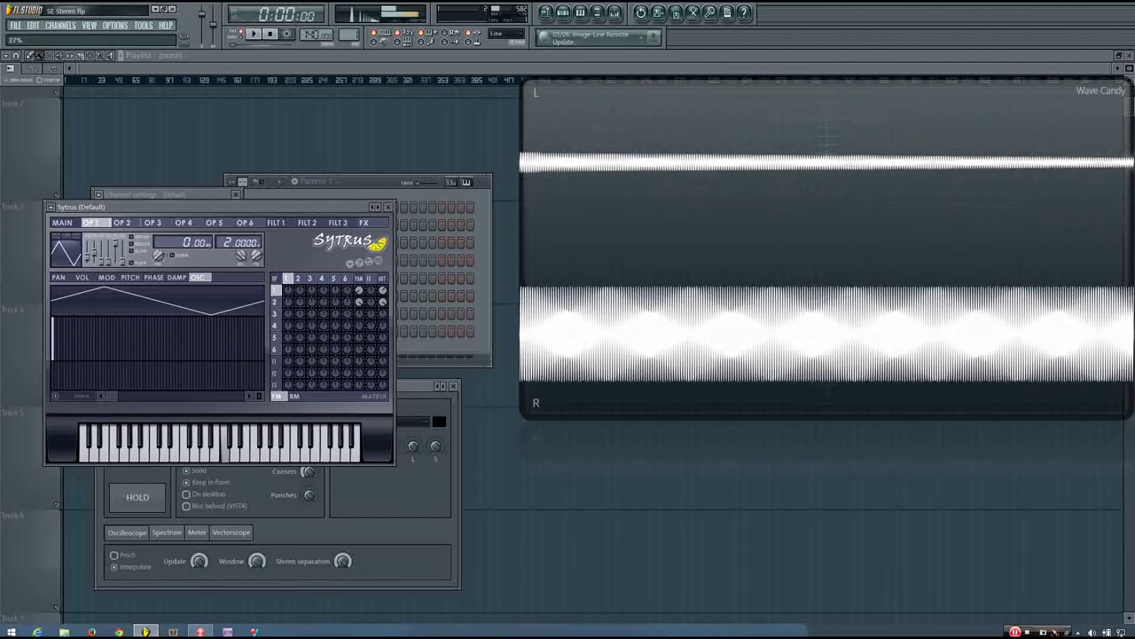
{"action": "left_click_drag", "start_coordinate": [382, 290], "coordinate": [383, 232]}
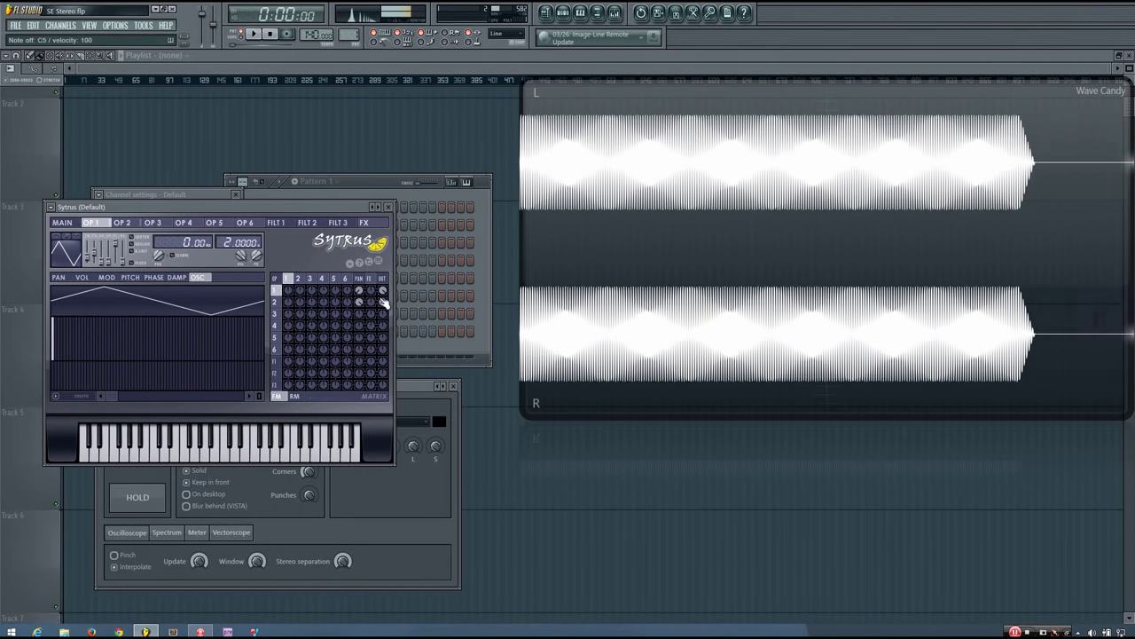
{"action": "left_click_drag", "start_coordinate": [382, 301], "coordinate": [383, 303]}
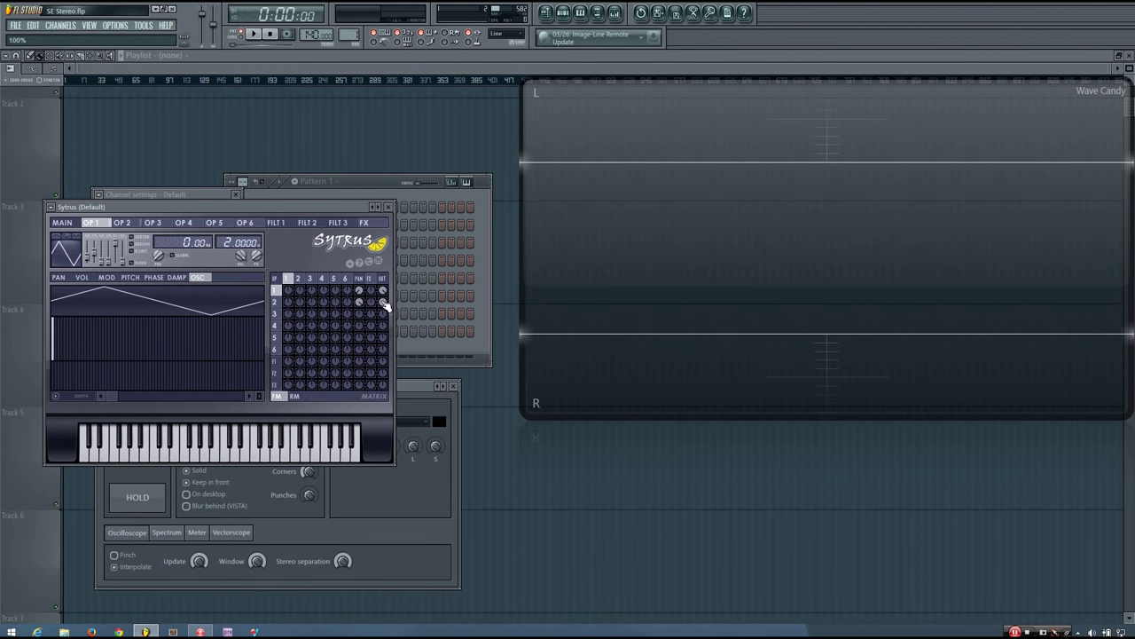
Play a note while raising Modulation Y to 100% on Sytrus's main page
{"action": "left_click", "coordinate": [63, 222]}
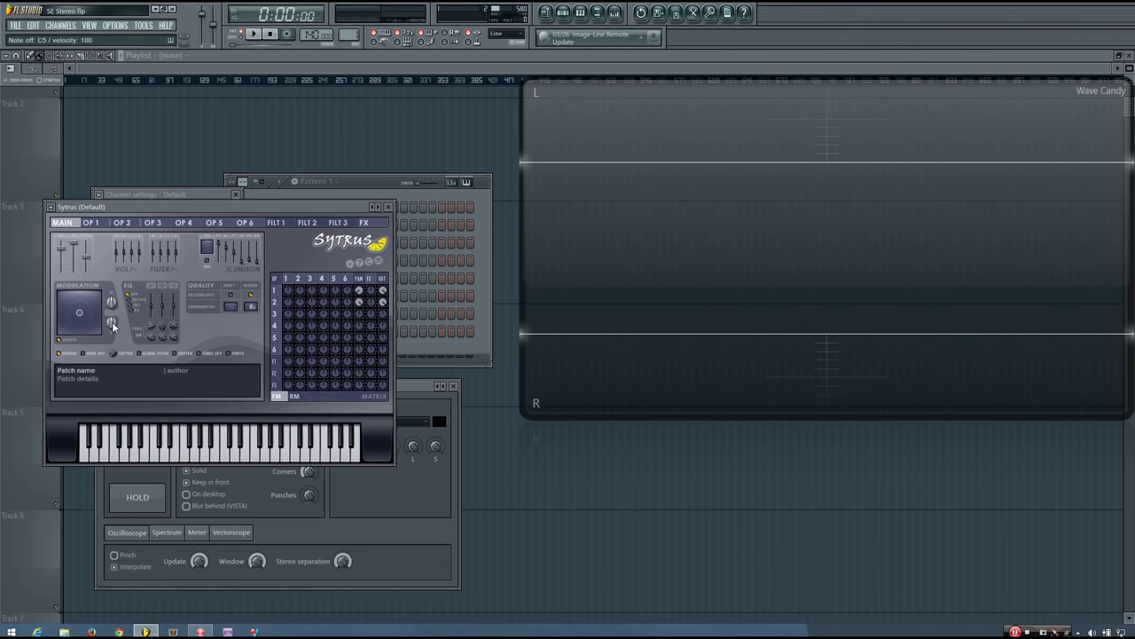
{"action": "key", "text": "q"}
{"action": "left_click_drag", "start_coordinate": [111, 324], "coordinate": [112, 259]}
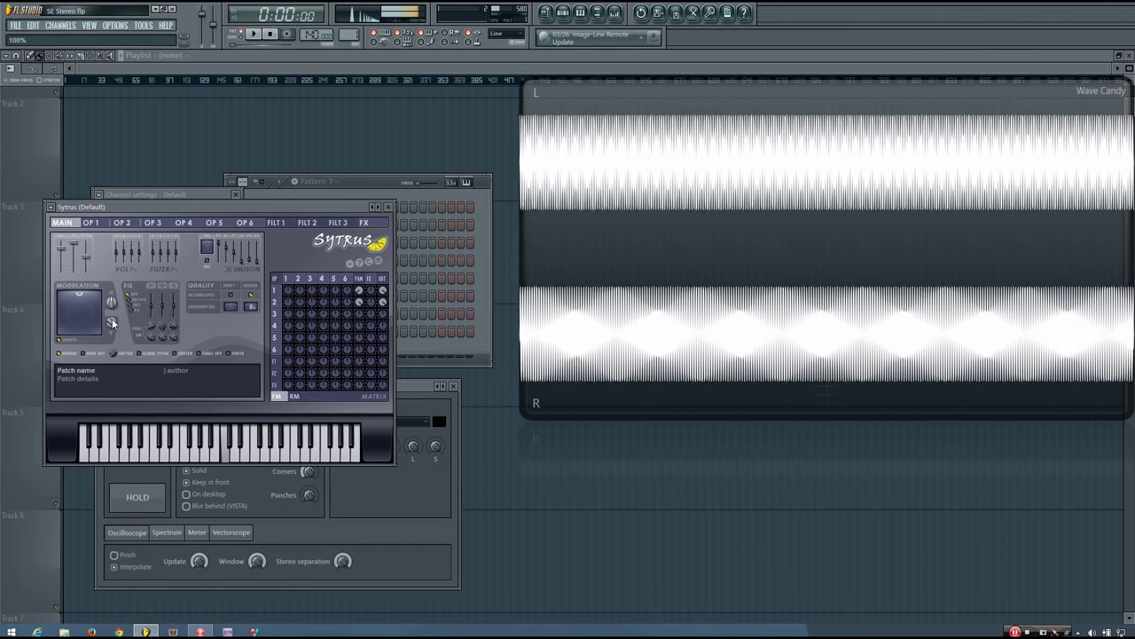
Raise operator 2's frequency ratio to 4.0000, play a note to compare the channels, and return the ratio to 2.0000
{"action": "left_click", "coordinate": [121, 223]}
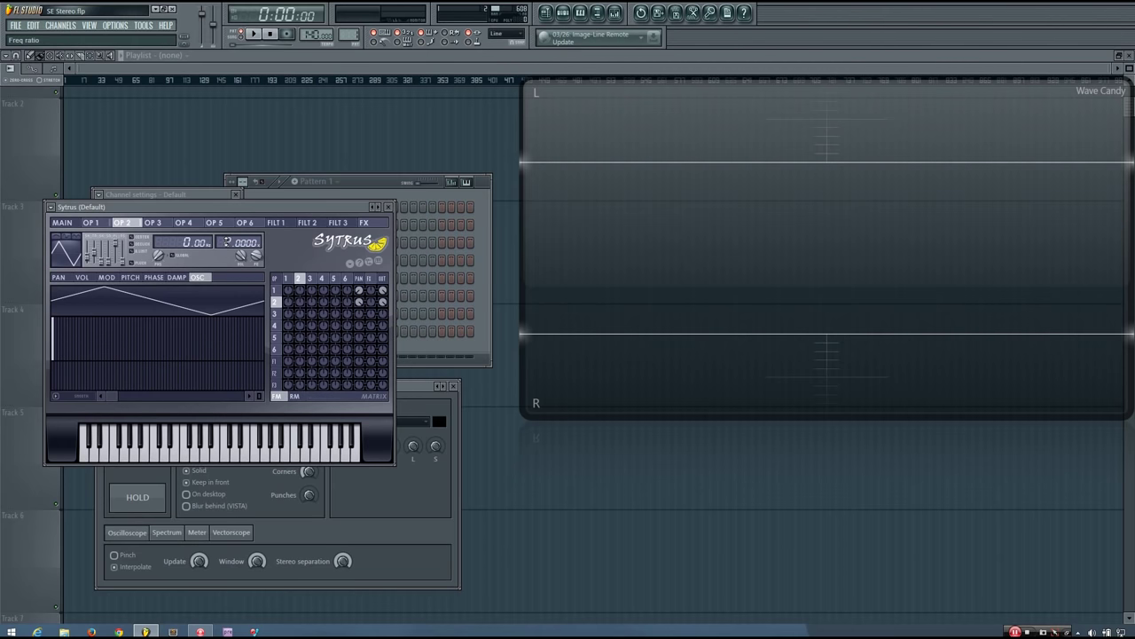
{"action": "left_click_drag", "start_coordinate": [227, 240], "coordinate": [227, 218]}
{"action": "scroll", "coordinate": [228, 242], "scroll_direction": "up", "scroll_amount": 6}
{"action": "key", "text": "z"}
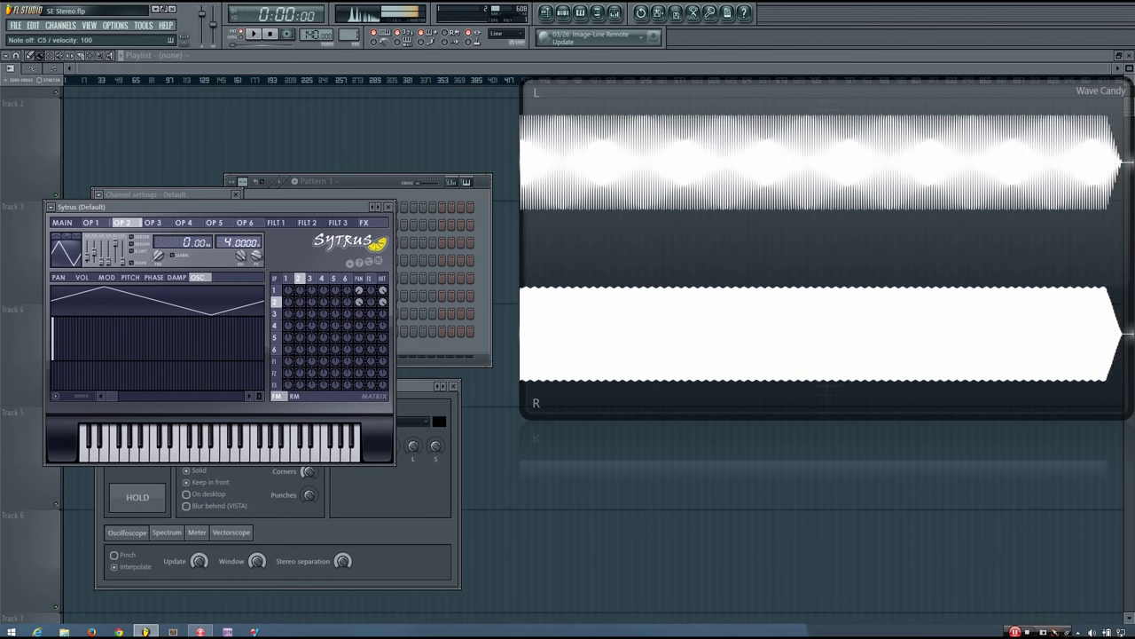
{"action": "left_click_drag", "start_coordinate": [228, 242], "coordinate": [228, 292]}
{"action": "scroll", "coordinate": [237, 242], "scroll_direction": "down", "scroll_amount": 1}
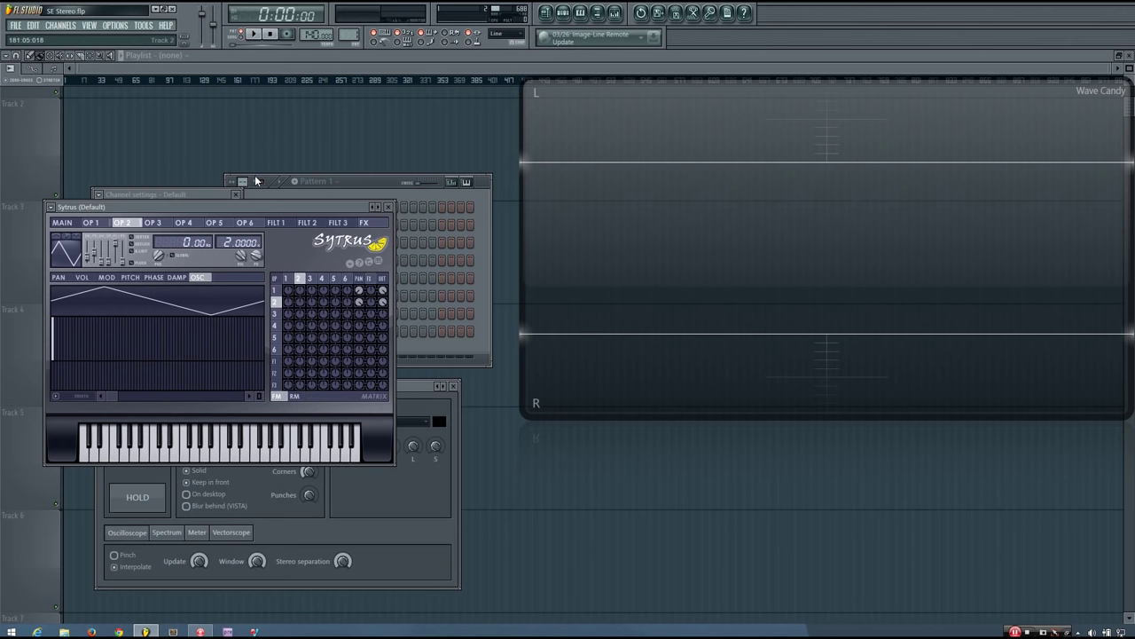
Play notes while lowering Modulation X on Sytrus's main page, and close the Sytrus window
{"action": "left_click", "coordinate": [91, 224]}
{"action": "left_click", "coordinate": [62, 223]}
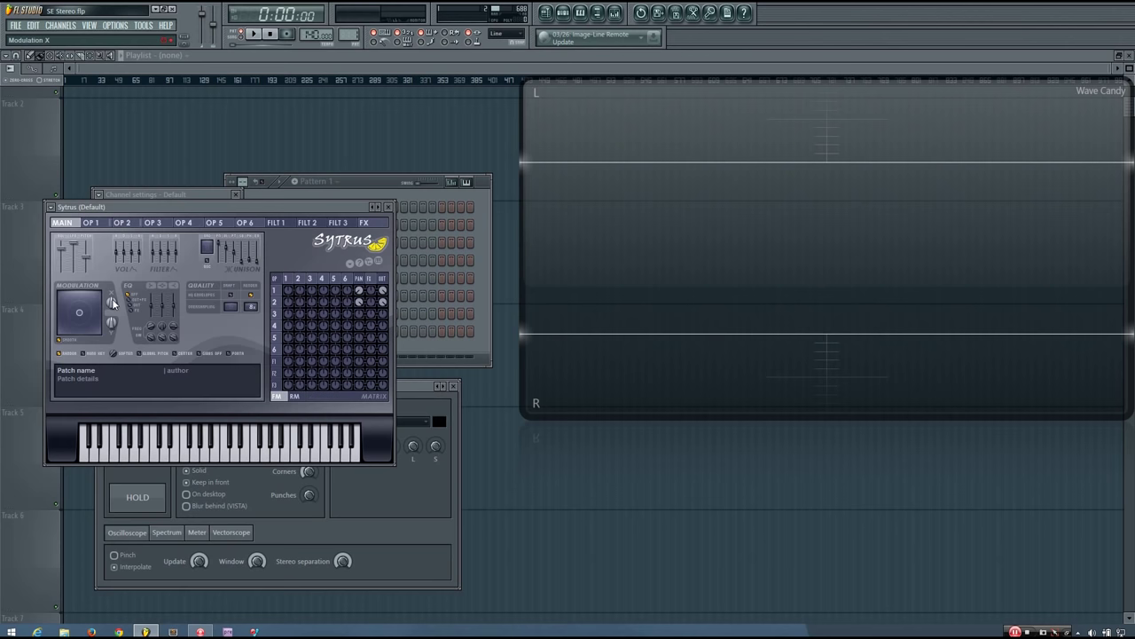
{"action": "key", "text": "q"}
{"action": "left_click_drag", "start_coordinate": [112, 302], "coordinate": [112, 329]}
{"action": "key", "text": "b"}
{"action": "left_click", "coordinate": [387, 207]}
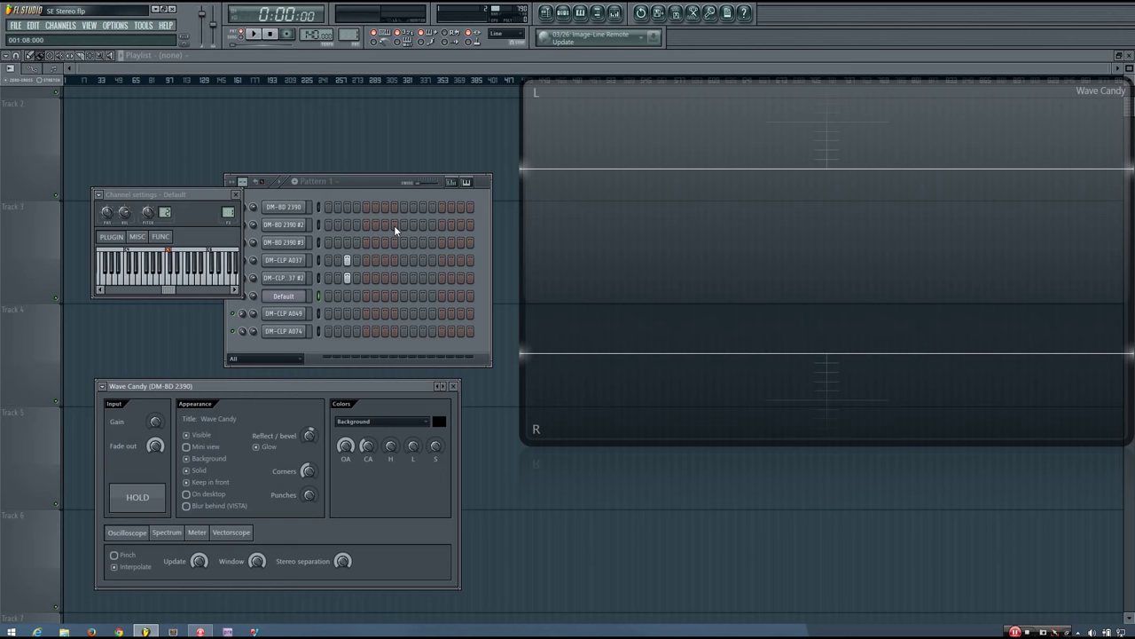
Clear the step 3 hits from both DM-CLP A037 channels
{"action": "left_click", "coordinate": [343, 274]}
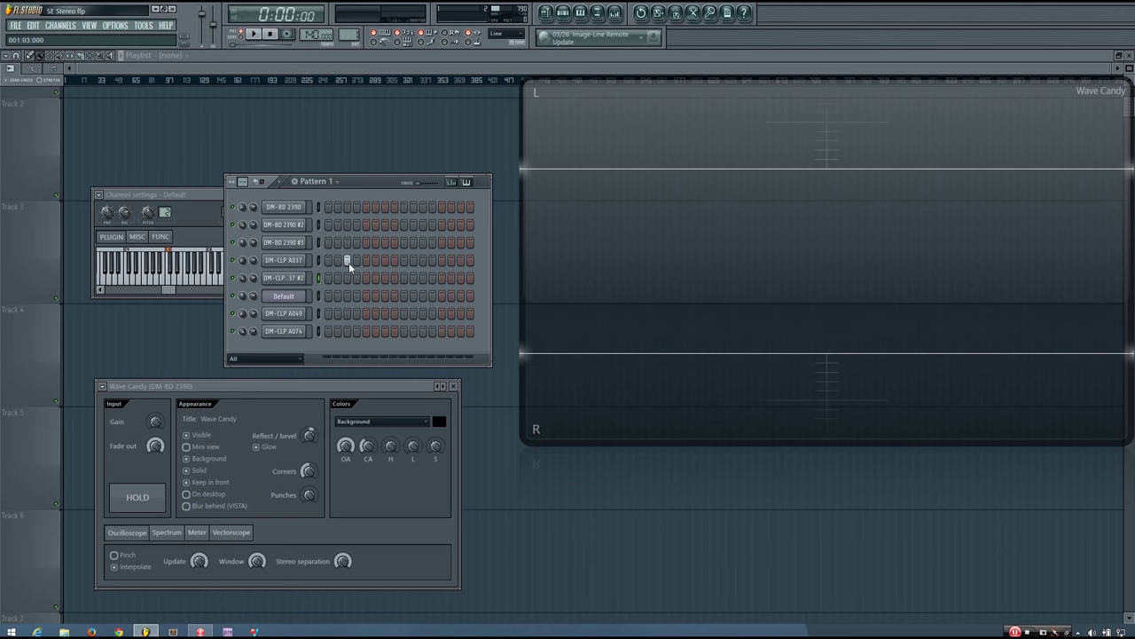
{"action": "right_click", "coordinate": [348, 263]}
Audition the DM-CLP A049 clap while watching its left and right waveforms, and select DM-CLP A074
{"action": "left_click", "coordinate": [320, 313]}
{"action": "key", "text": "q"}
{"action": "key", "text": "q"}
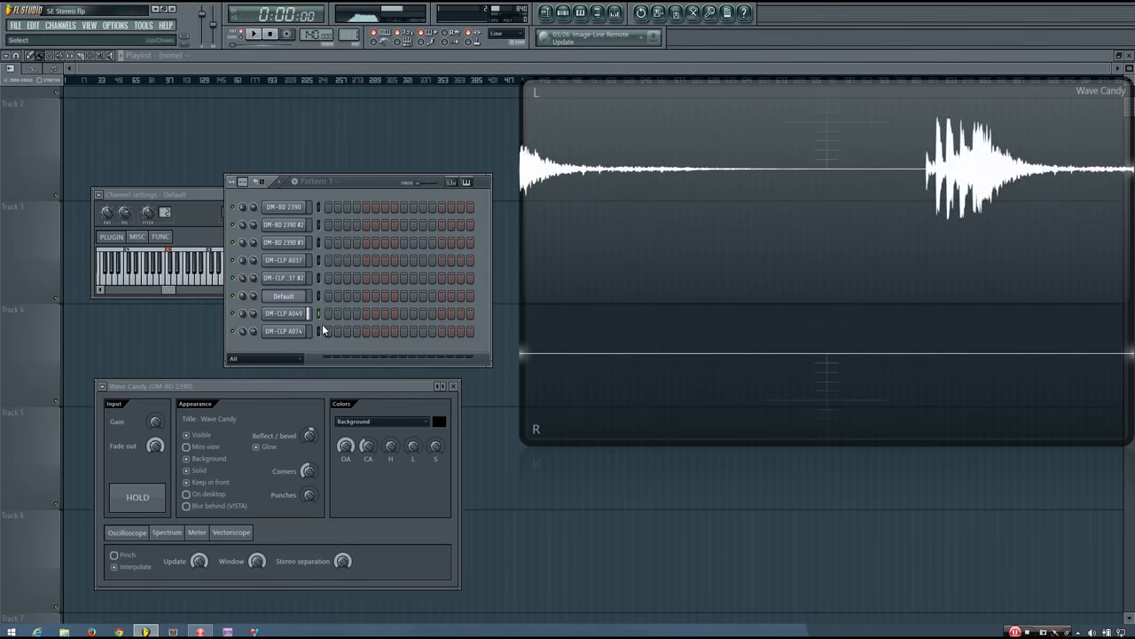
{"action": "left_click", "coordinate": [318, 331]}
Place hits on step 2 of DM-CLP A049 and DM-CLP A074, play them together, and clear both hits
{"action": "left_click", "coordinate": [335, 314]}
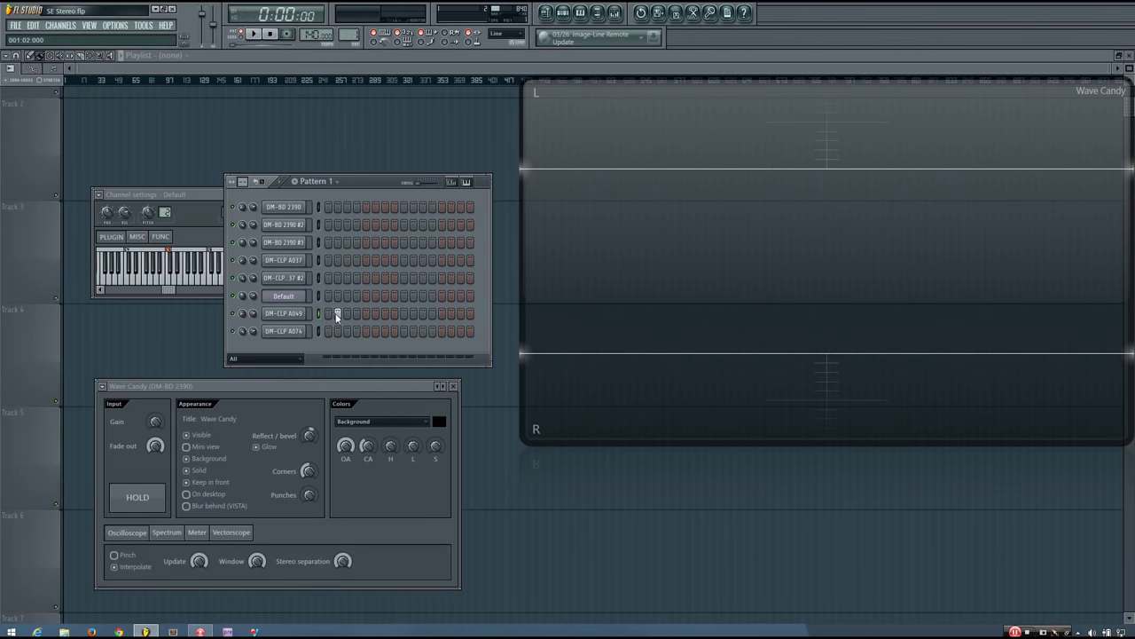
{"action": "key", "text": "space"}
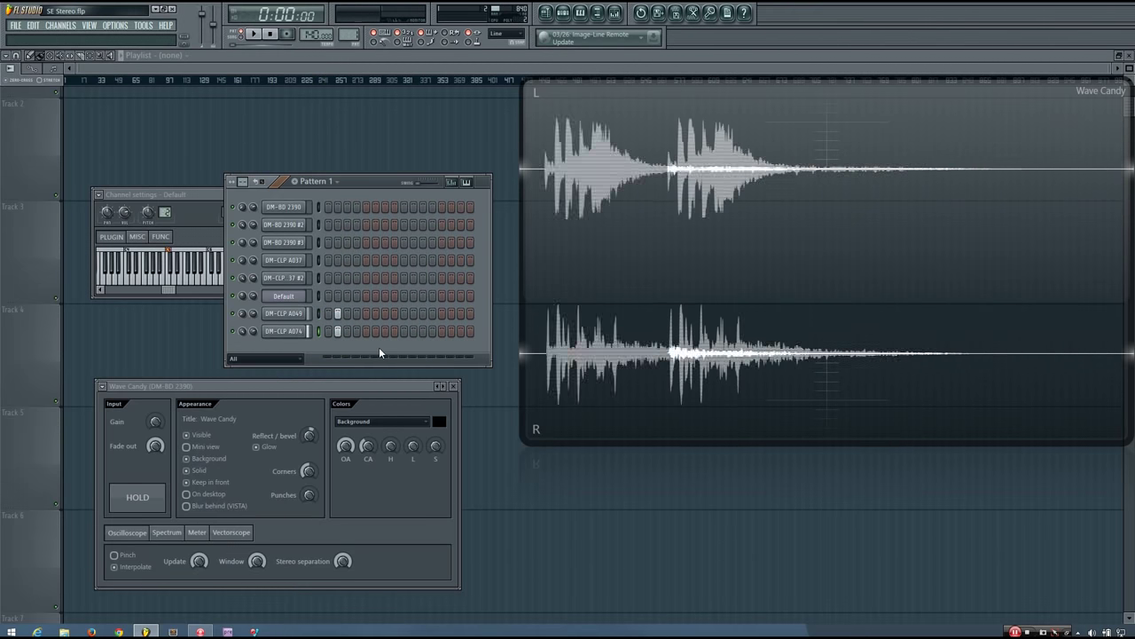
{"action": "key", "text": "space"}
{"action": "right_click", "coordinate": [338, 331]}
{"action": "right_click", "coordinate": [338, 314]}
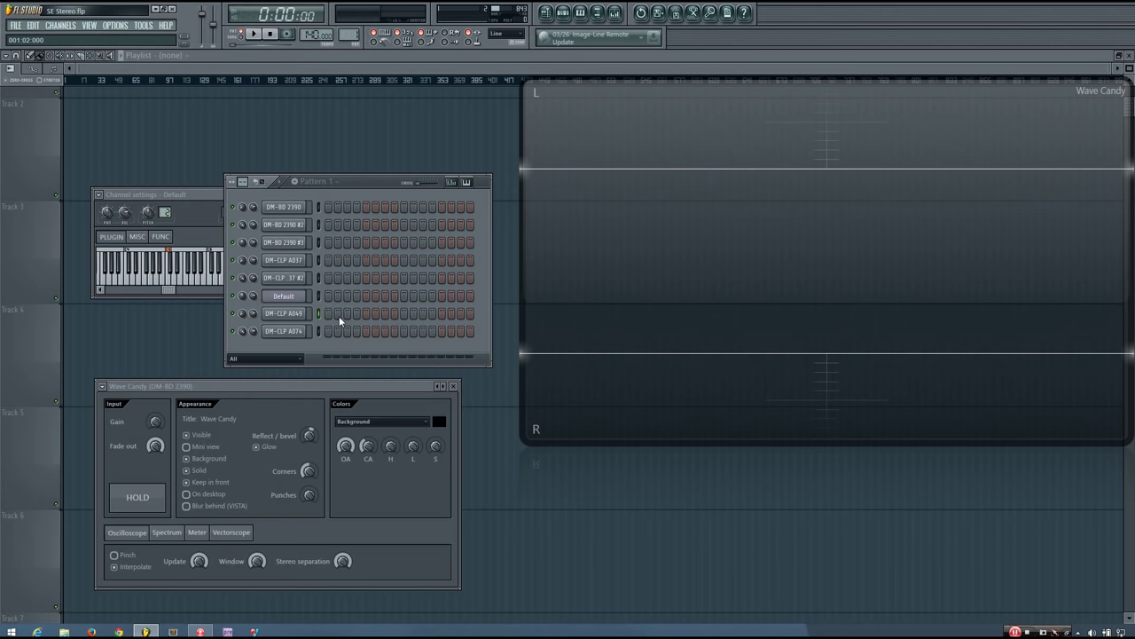